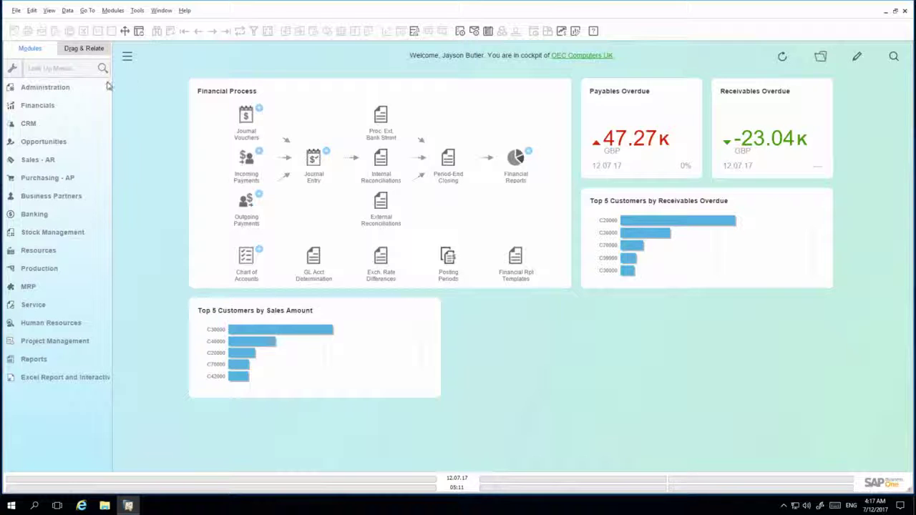
Open the Report and Layout Manager from the general administration setup and start the import wizard up to file selection.
left_click(65, 88)
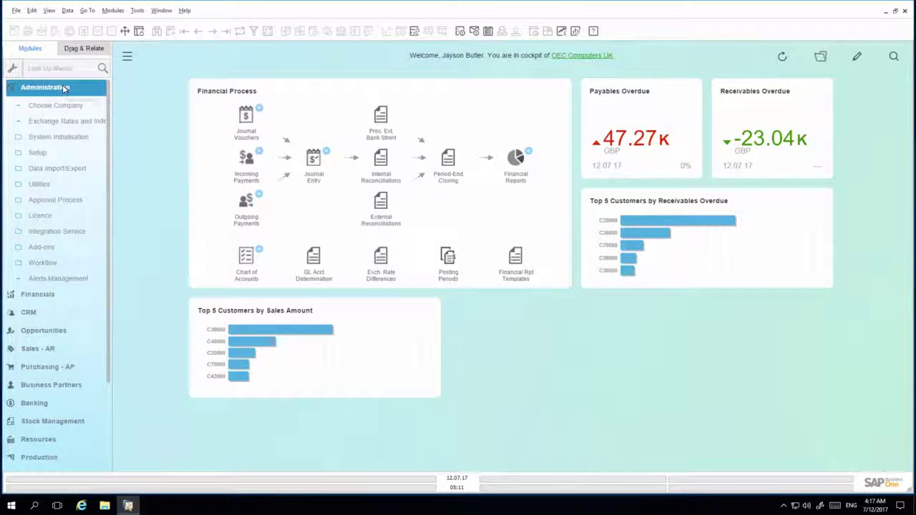
left_click(50, 154)
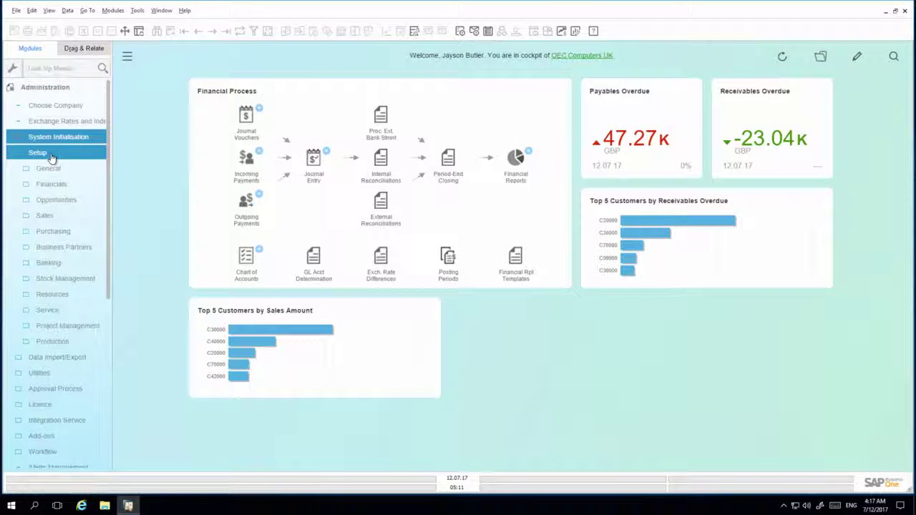
left_click(58, 169)
left_click(58, 168)
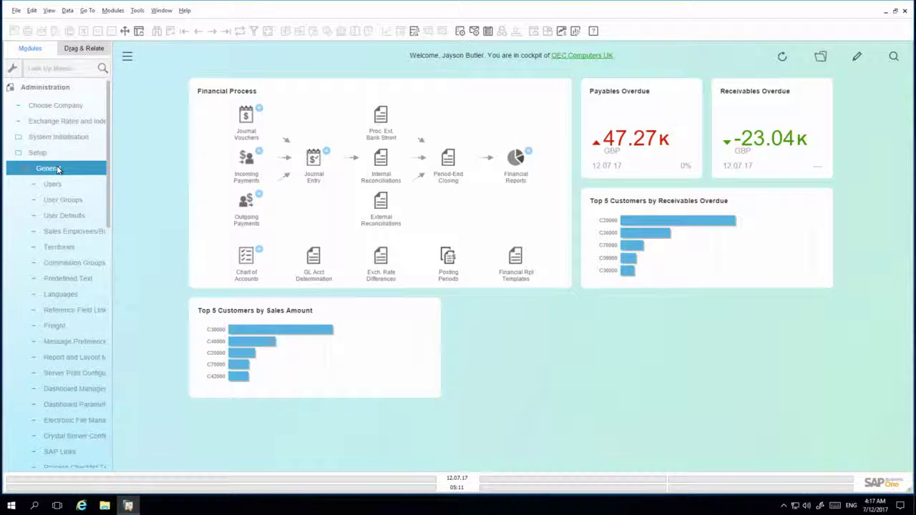
left_click(81, 360)
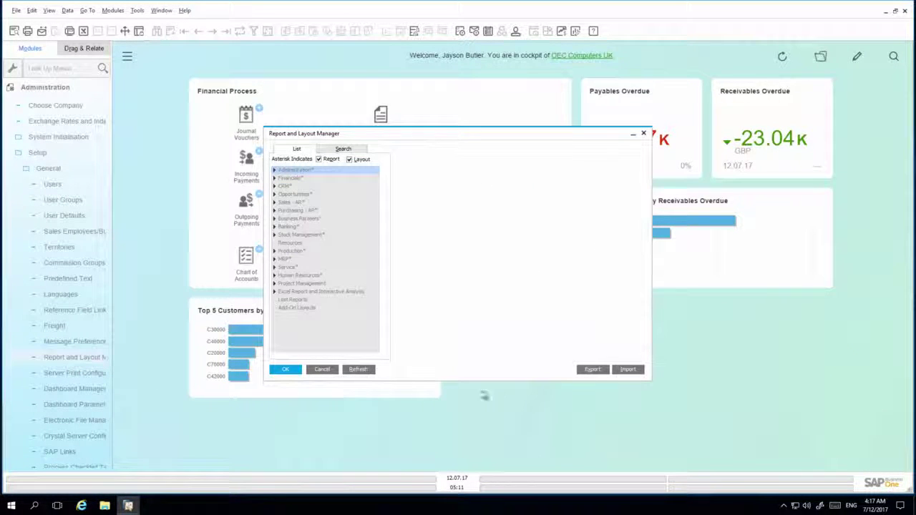
left_click(637, 371)
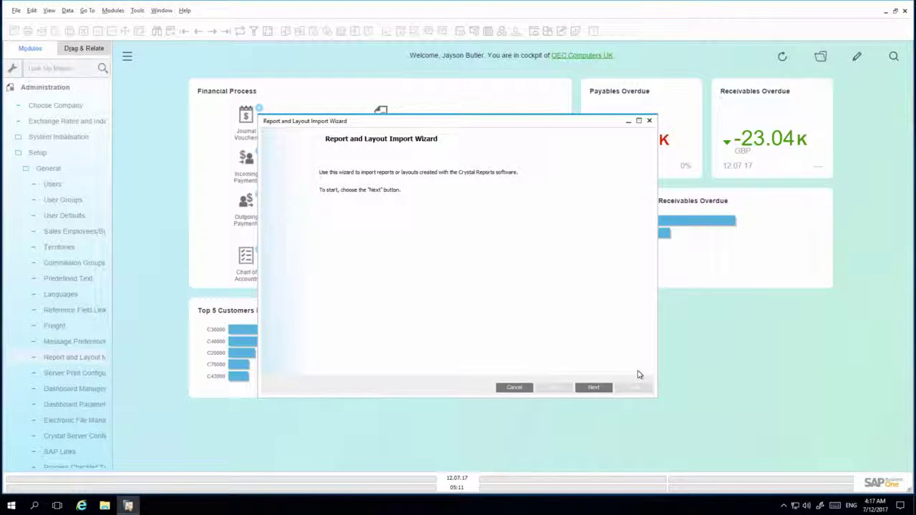
left_click(605, 389)
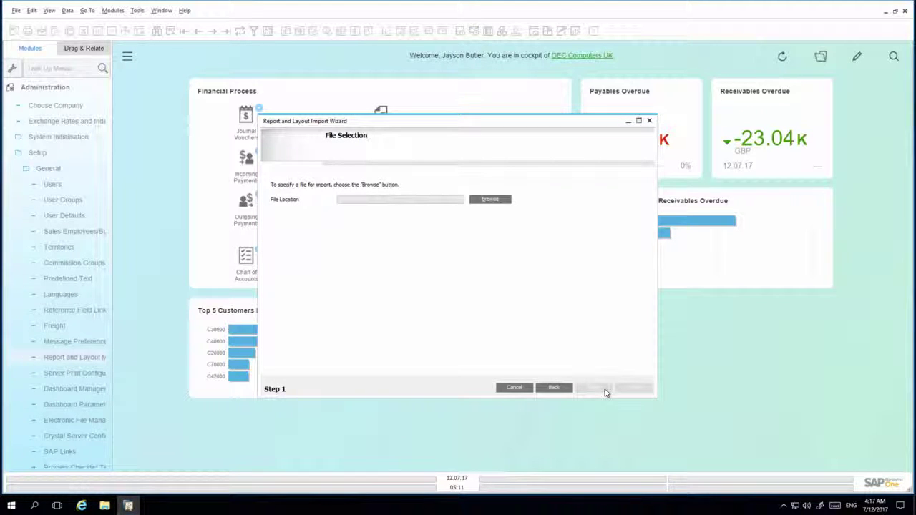
Select DocumentJournal_TXT.GEP from the Desktop as the file to import.
left_click(488, 200)
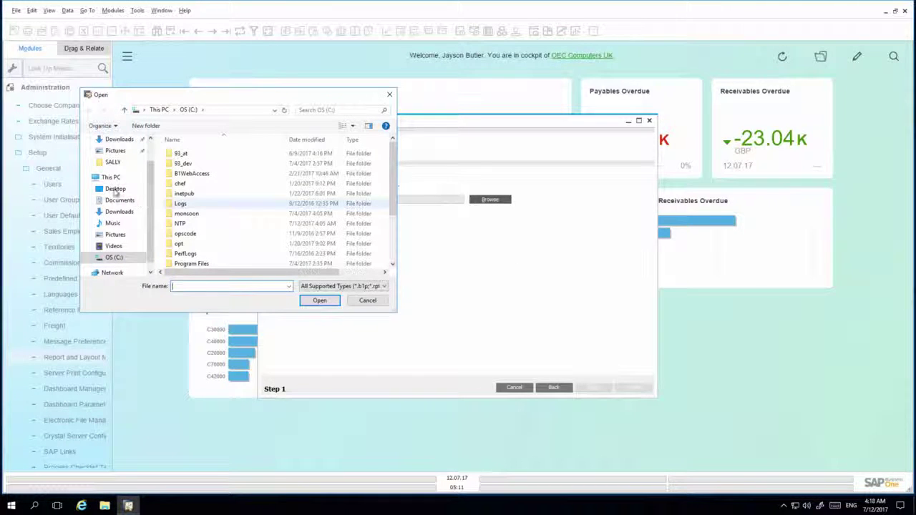
left_click(115, 189)
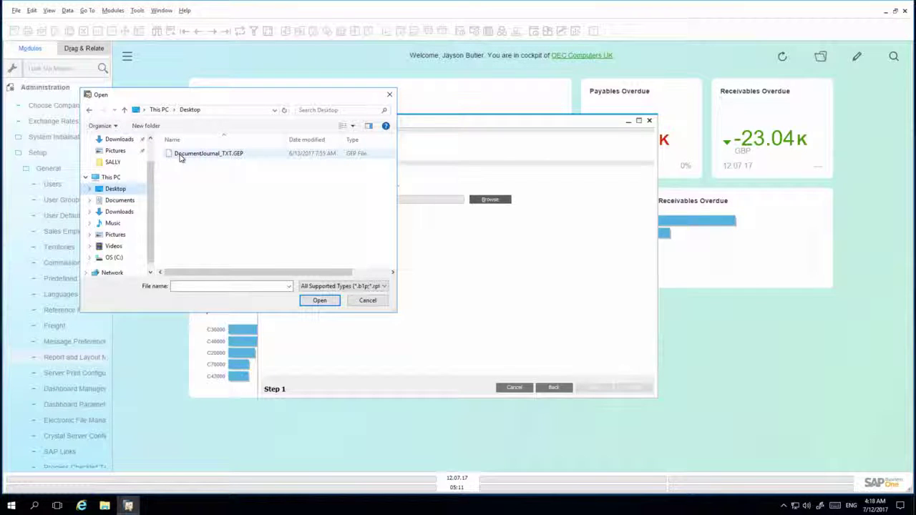
double_click(181, 155)
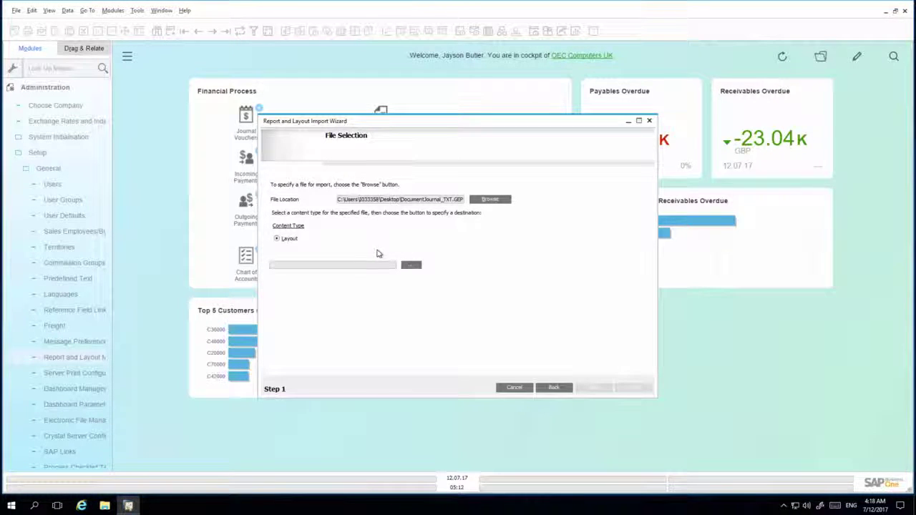
Assign the layout to the Document Journal document type, finish the import and close the Report and Layout Manager.
left_click(411, 265)
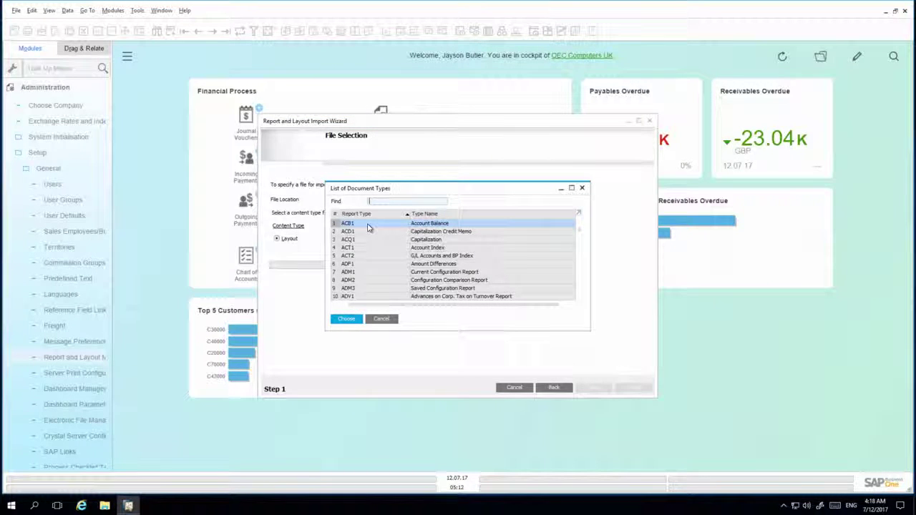
double_click(441, 214)
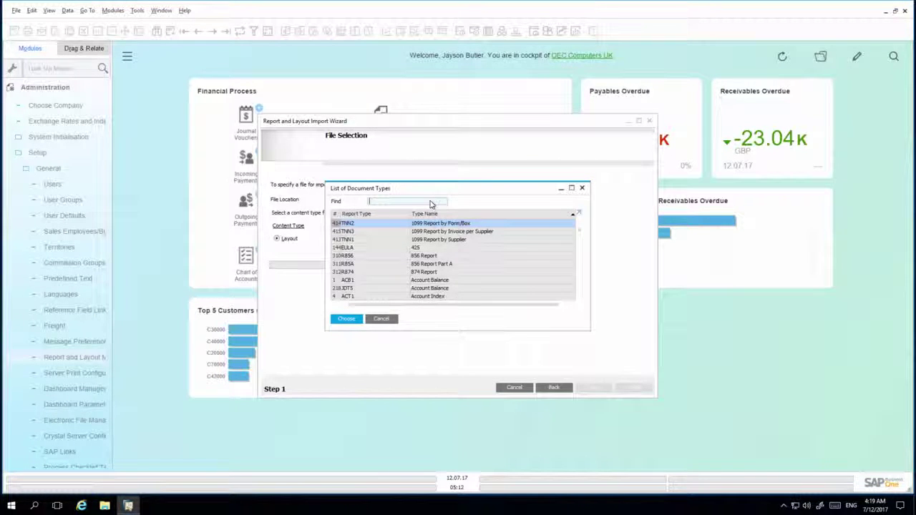
type("Document")
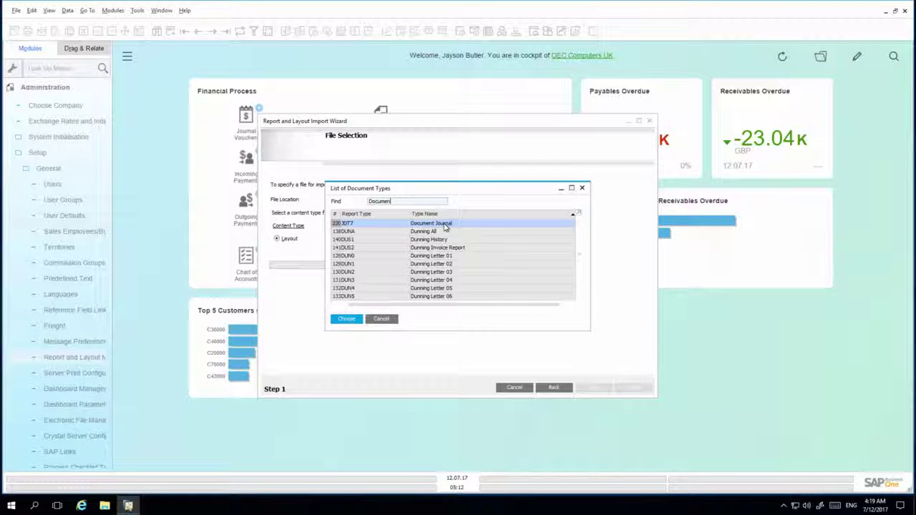
double_click(445, 226)
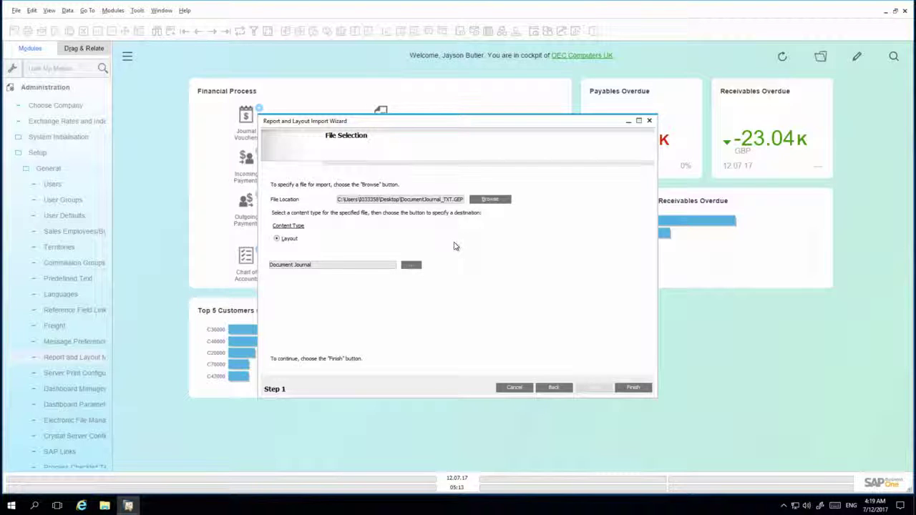
left_click(633, 387)
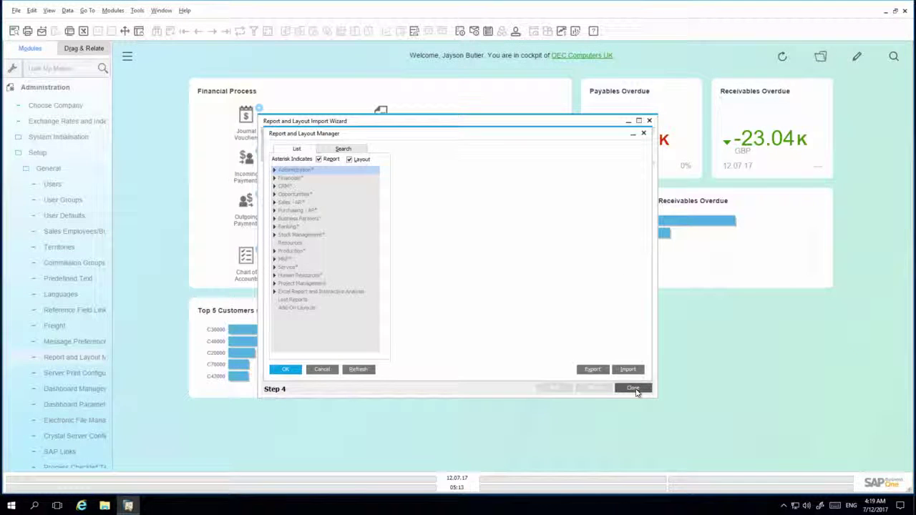
left_click(297, 374)
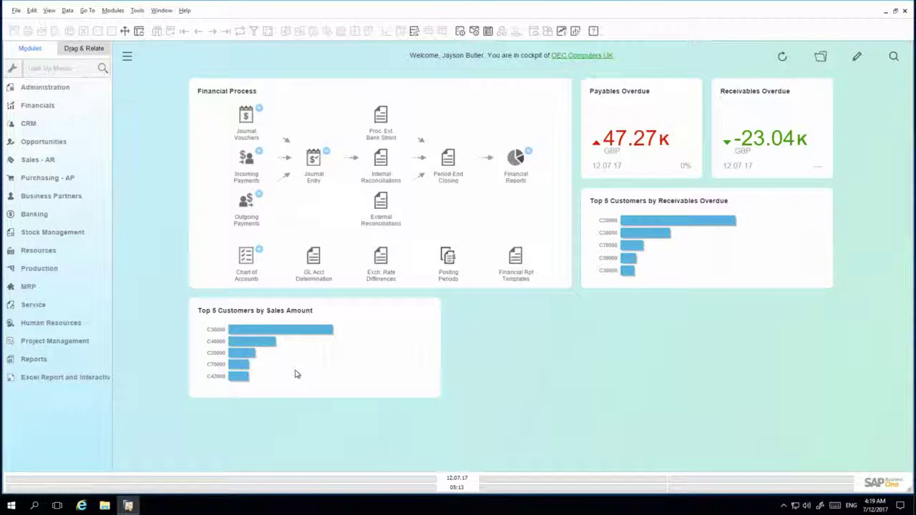
Search the module menus for "document jou" and open the Document Journal report from Financials.
left_click(61, 69)
type("document")
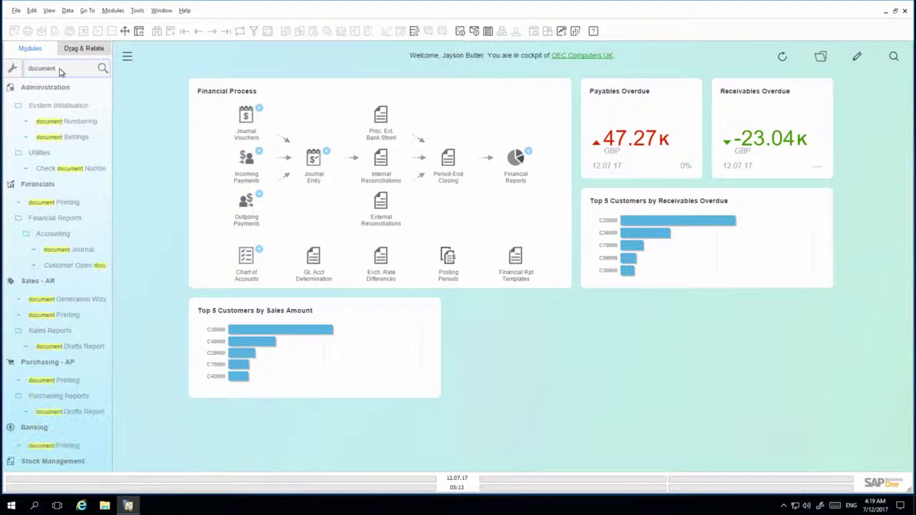
type(" jou")
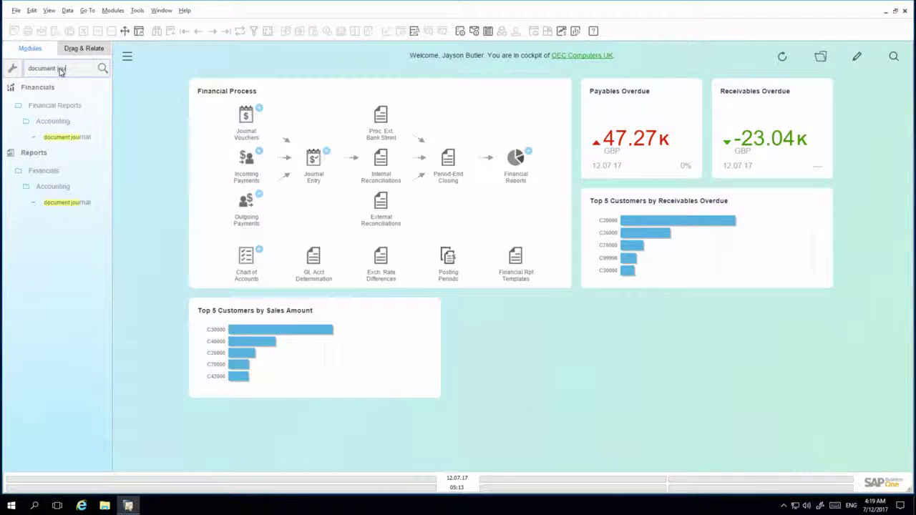
left_click(83, 137)
Set the start of the posting date range to 01.01.16 and run the Document Journal report.
left_click(485, 218)
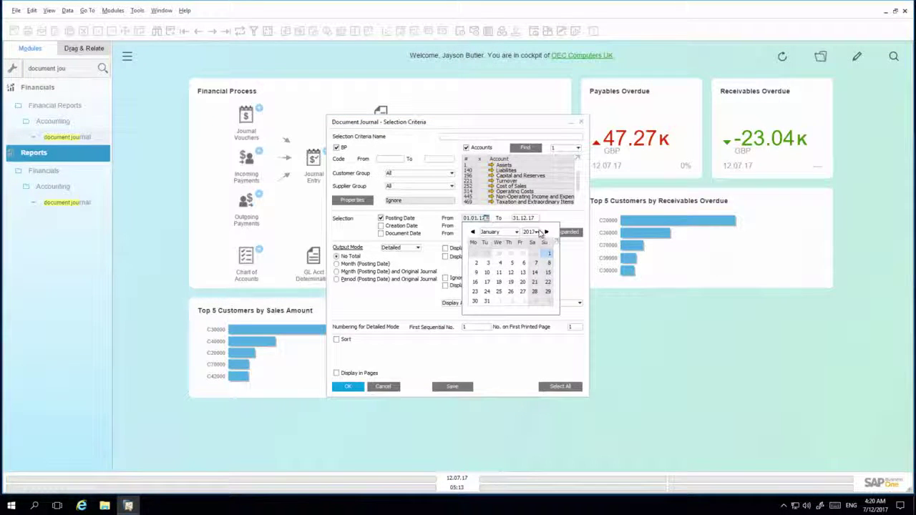
left_click(536, 233)
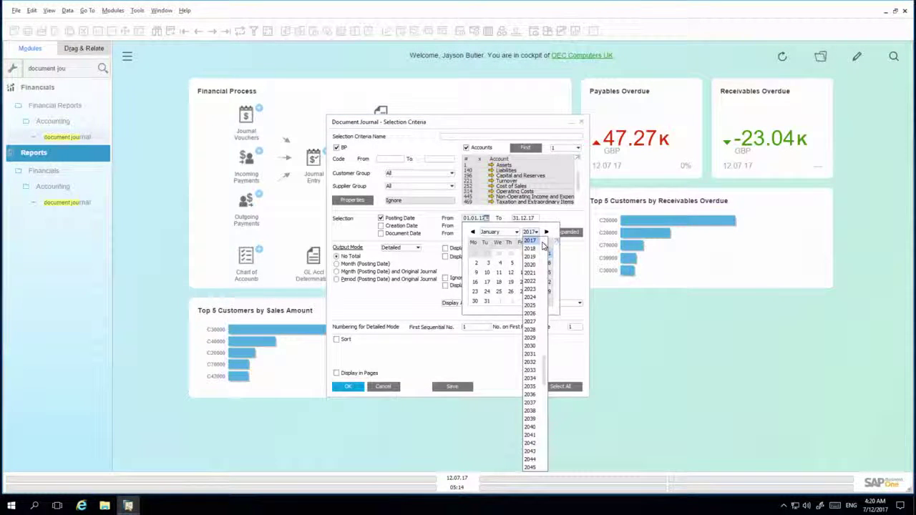
left_click(540, 247)
left_click(543, 225)
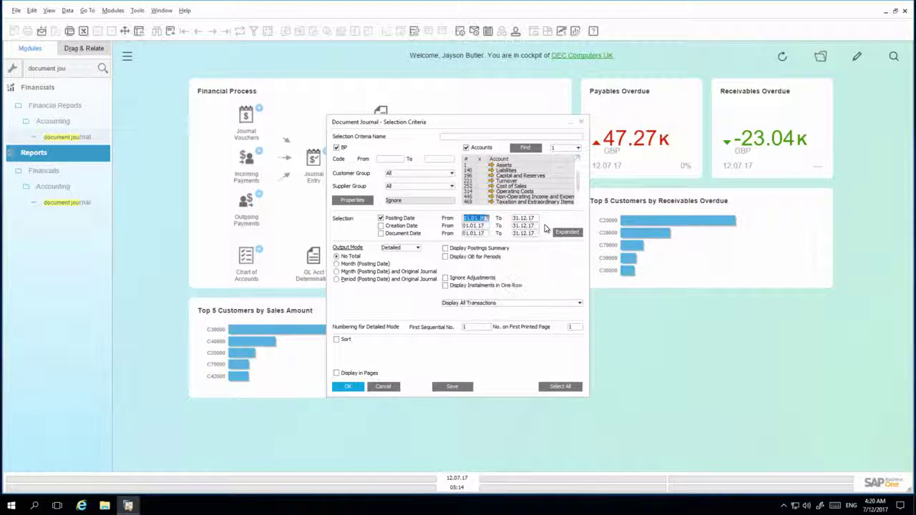
left_click(350, 387)
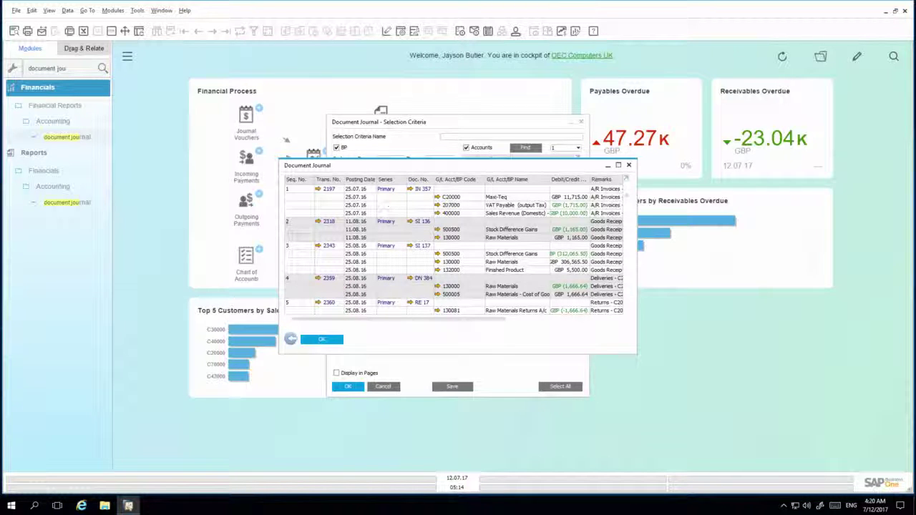
Set the "Document Journal into TXT" electronic file layout as the default for all users and save the change.
left_click(387, 32)
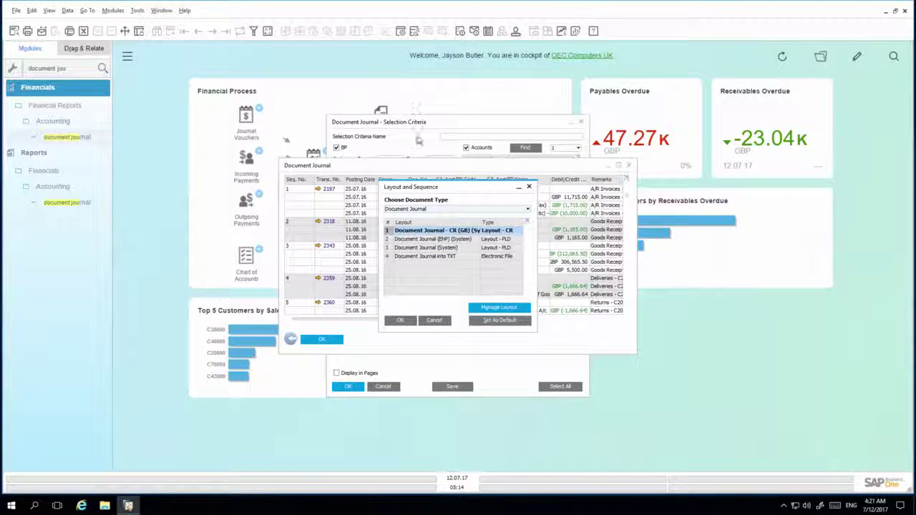
left_click(513, 256)
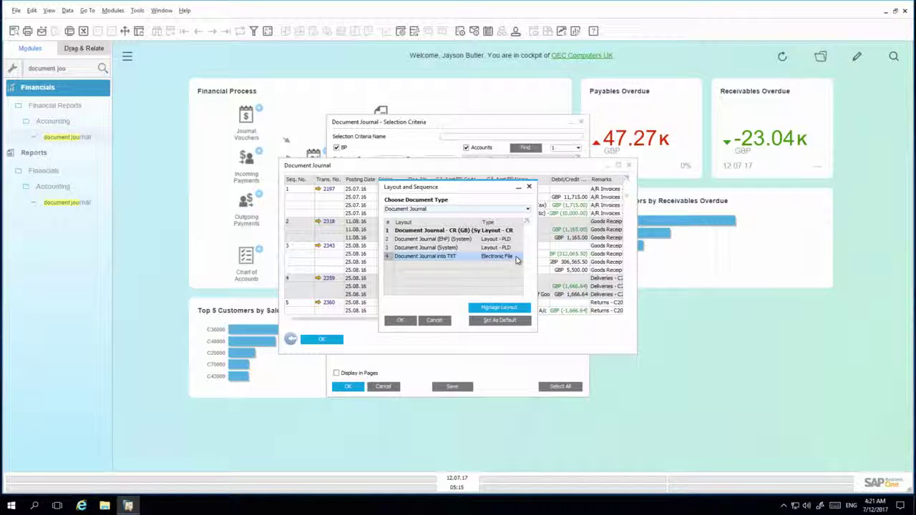
left_click(506, 321)
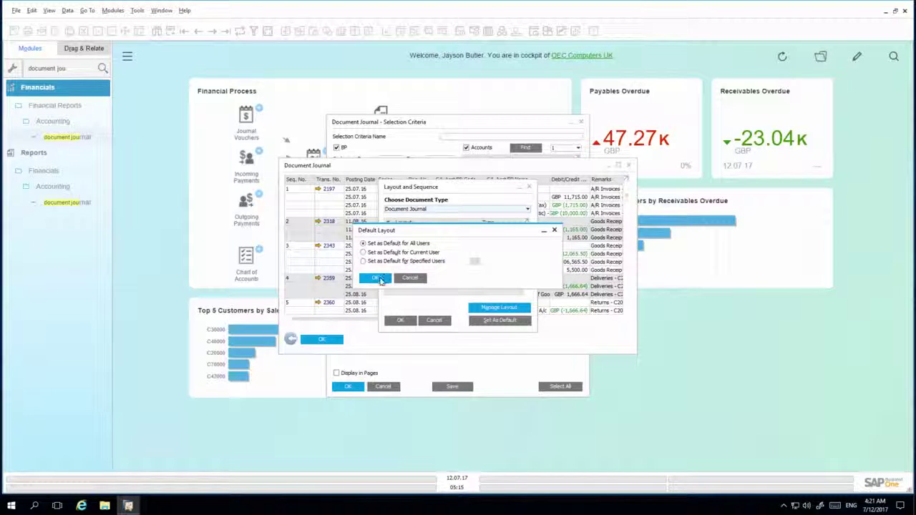
left_click(379, 278)
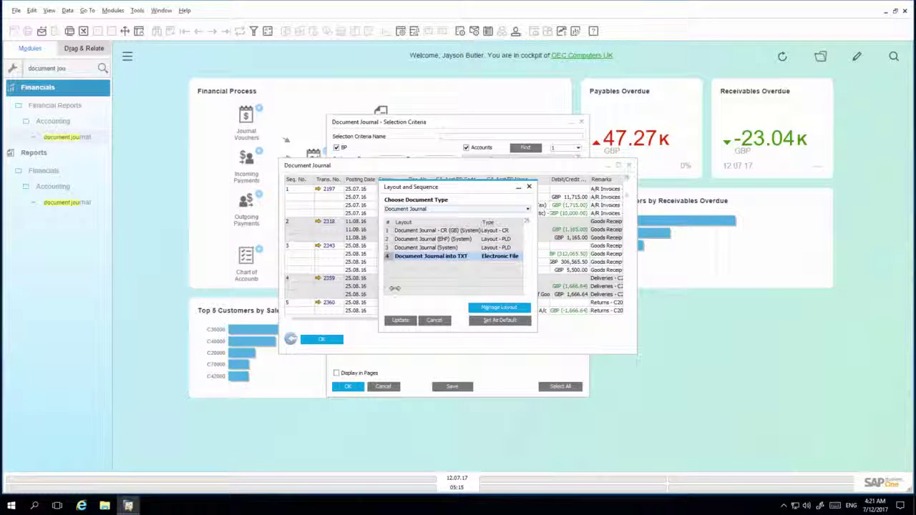
left_click(408, 323)
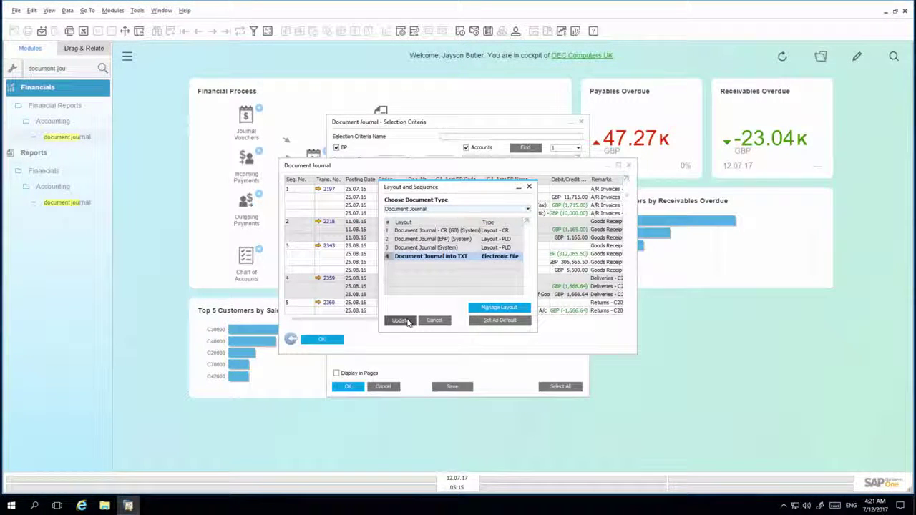
left_click(408, 323)
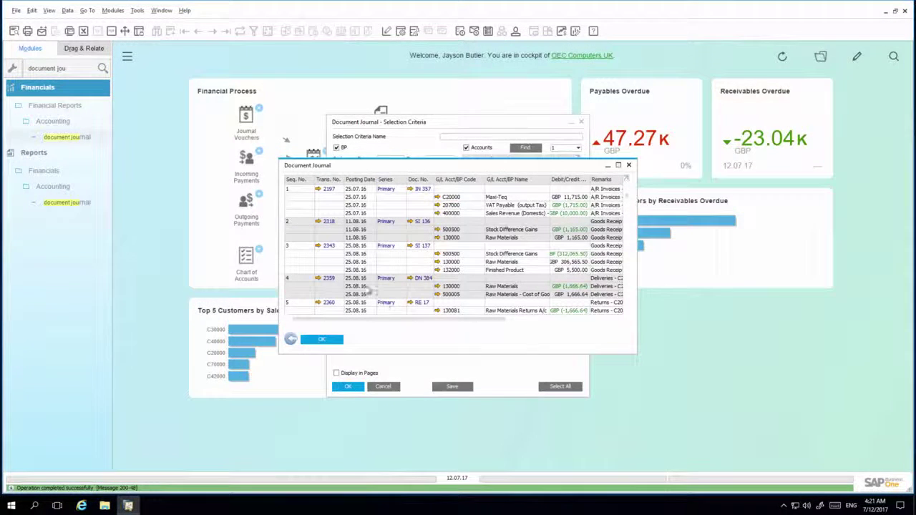
Preview the journal to export it as TXT, view the result file in Notepad, and close the file and export form.
left_click(16, 30)
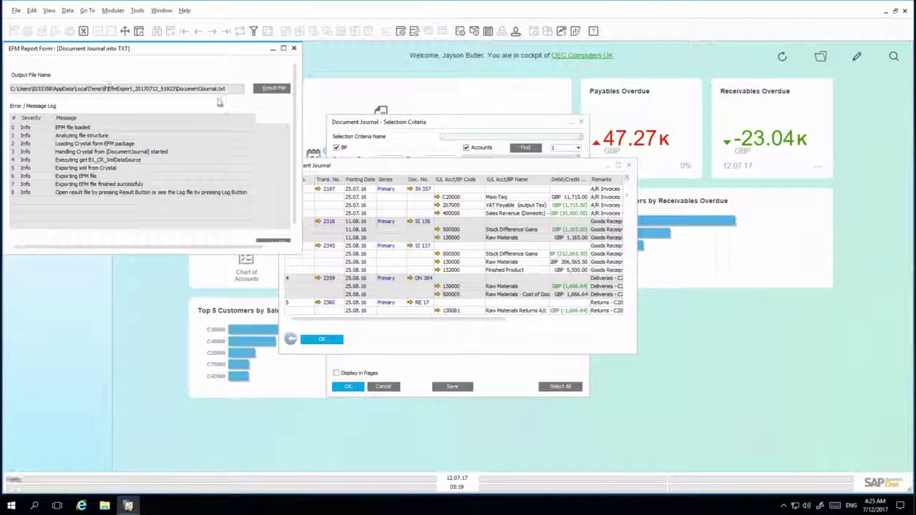
left_click(270, 92)
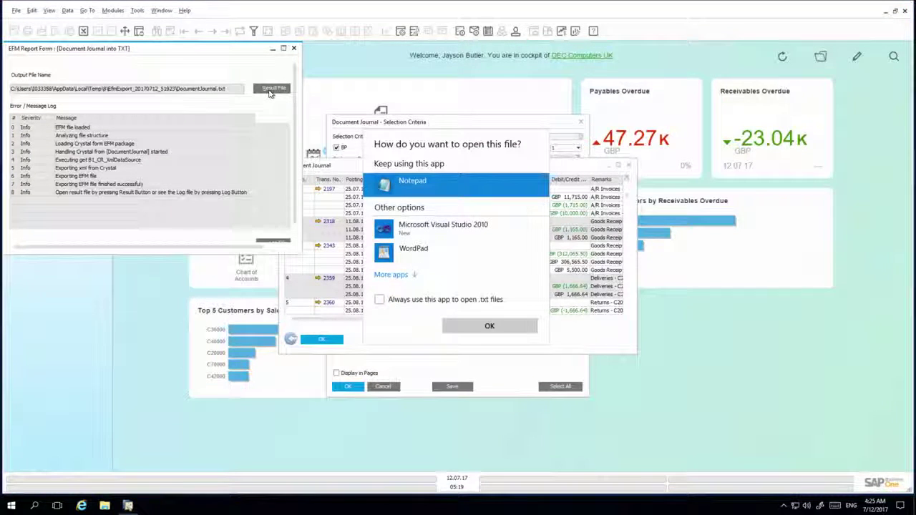
left_click(490, 329)
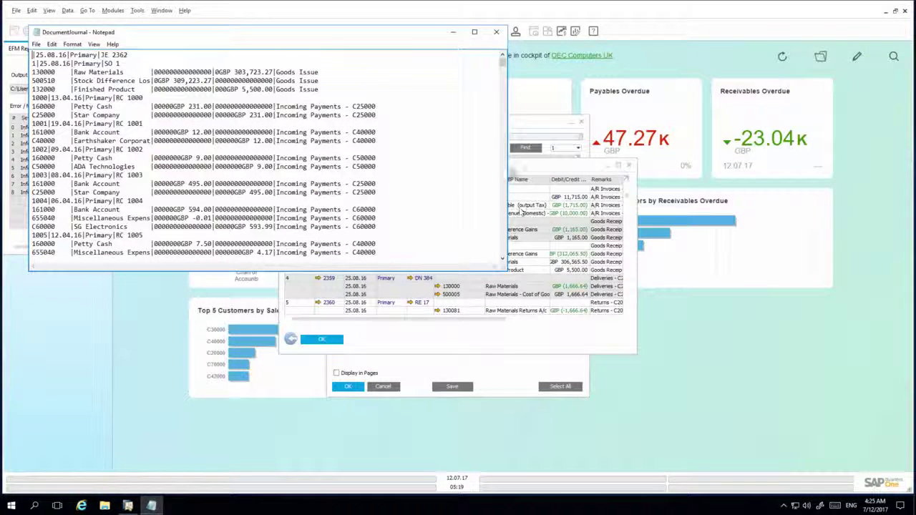
left_click(497, 32)
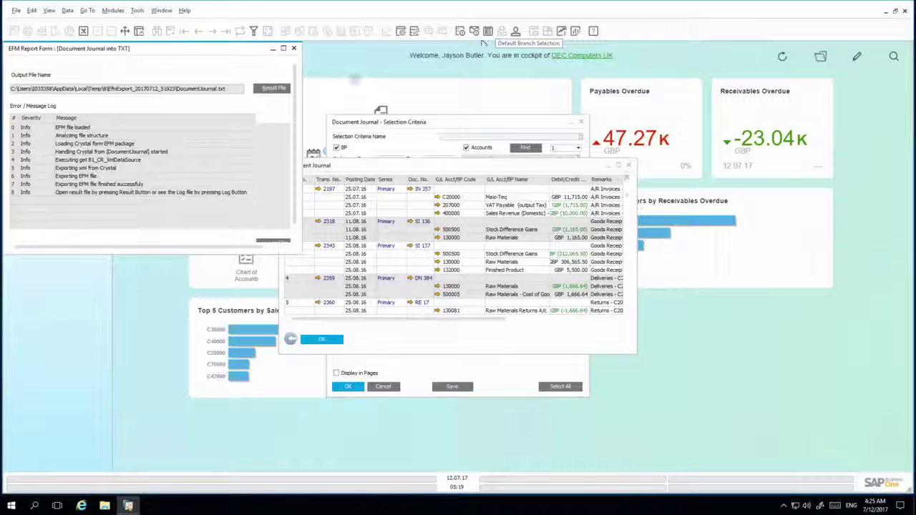
left_click(289, 48)
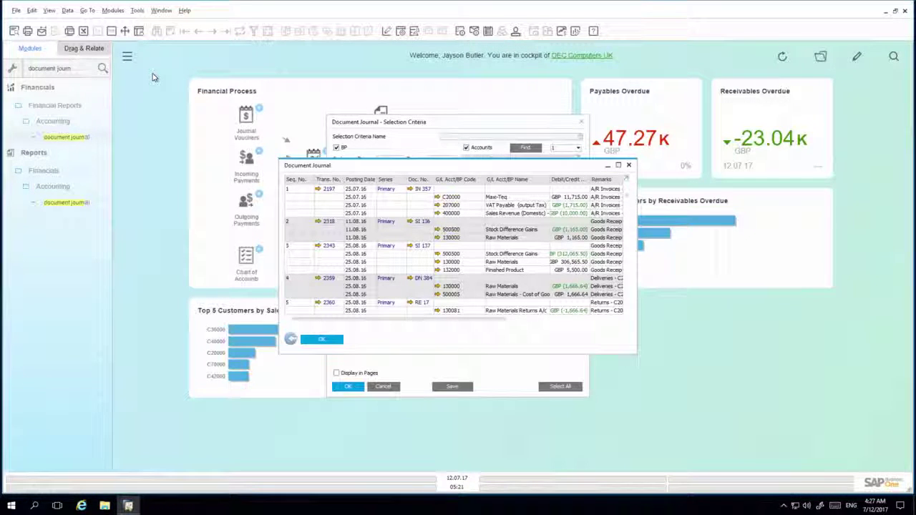
Preview the Document Journal with the "Document Journal - CR (GB) (System)" layout.
left_click(17, 11)
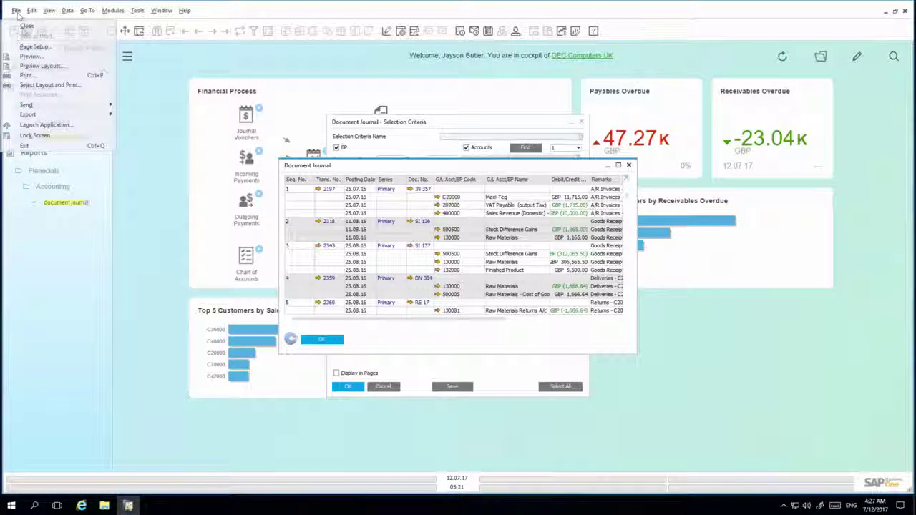
left_click(51, 67)
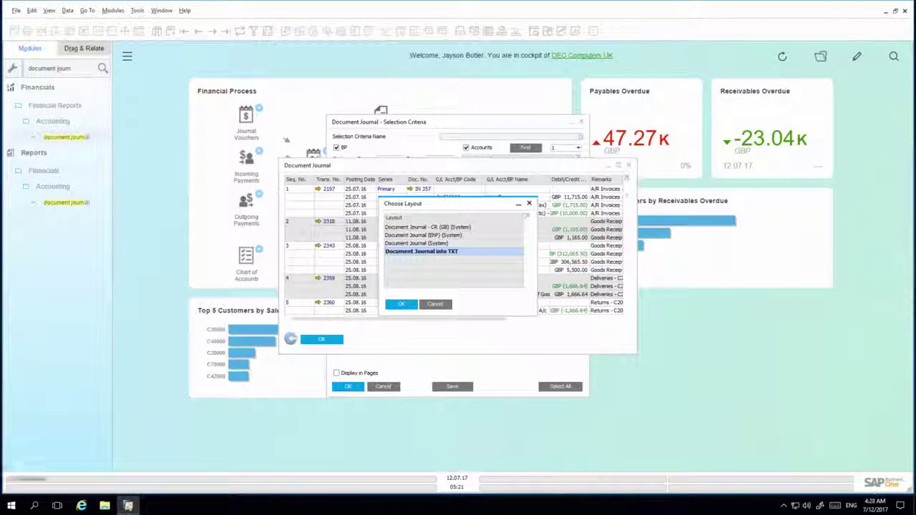
left_click(481, 228)
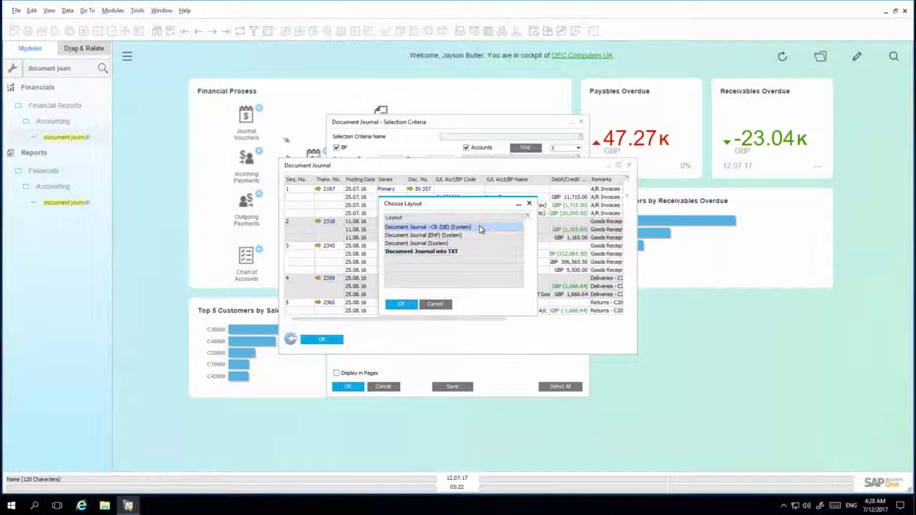
left_click(406, 305)
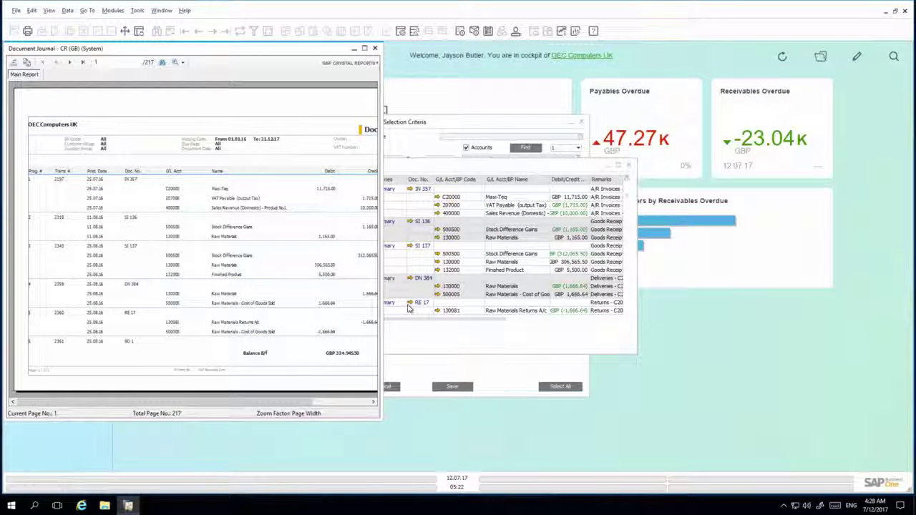